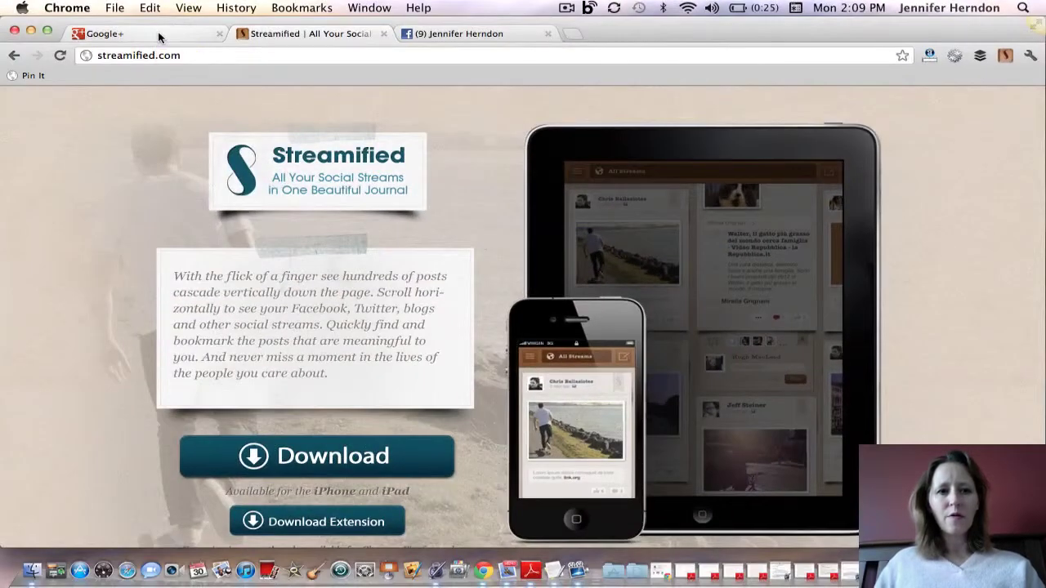
# - Switch to the Google+ stream, toggle the Streamified stream picker, and open the extension's settings page
pyautogui.click(159, 36)
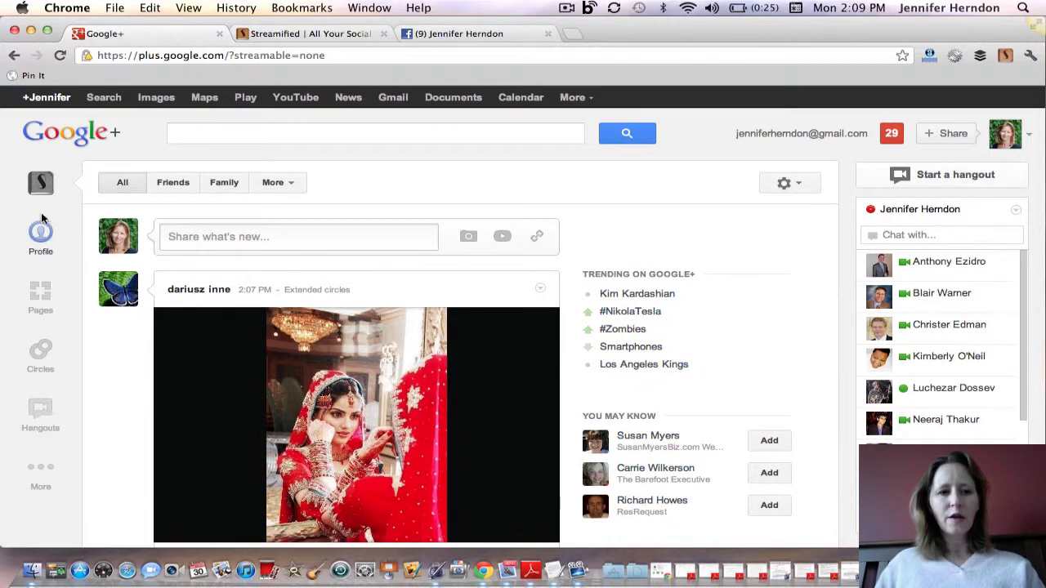
pyautogui.click(38, 186)
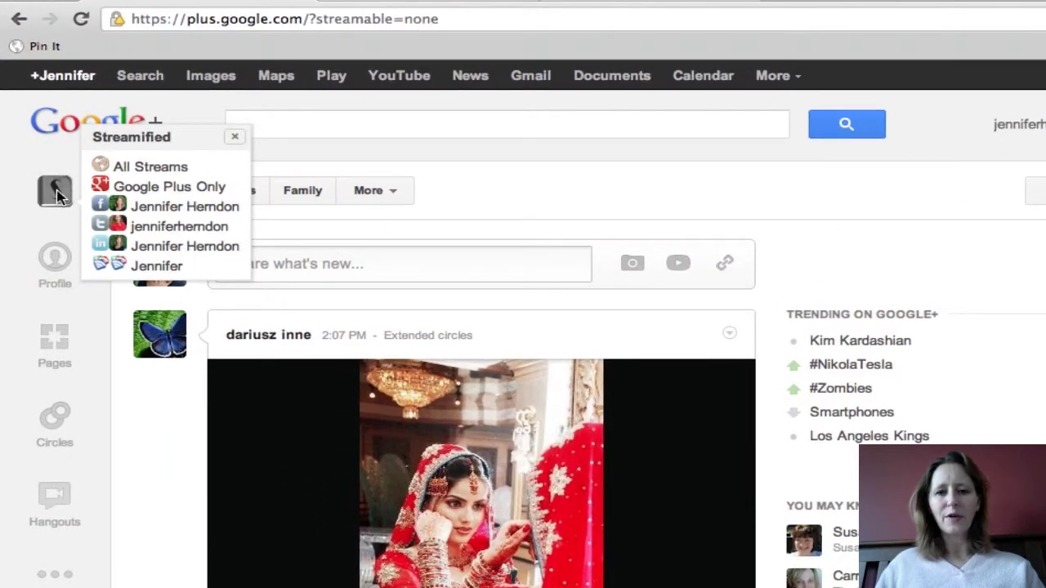
pyautogui.click(57, 195)
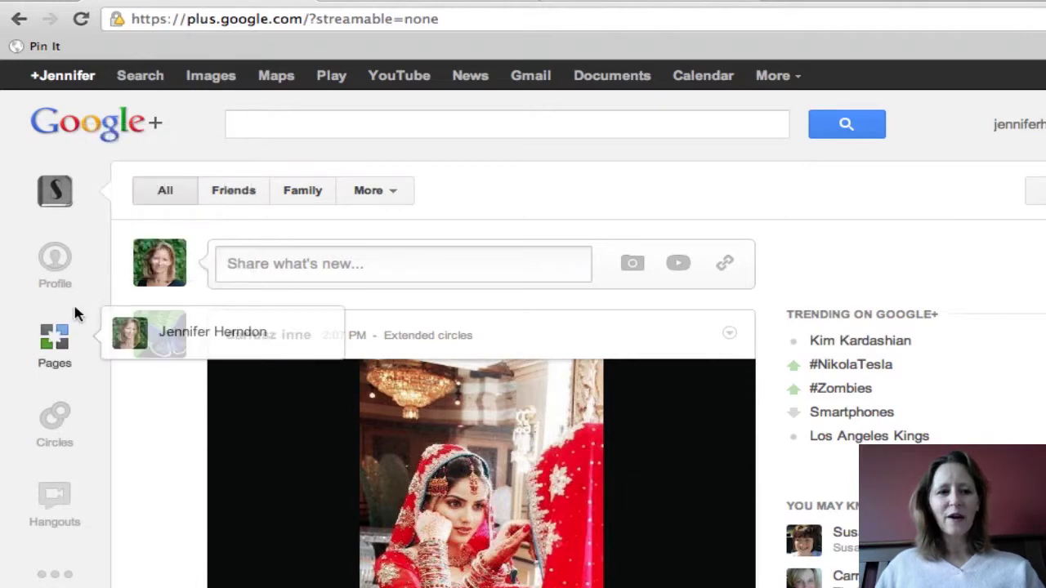
pyautogui.click(55, 202)
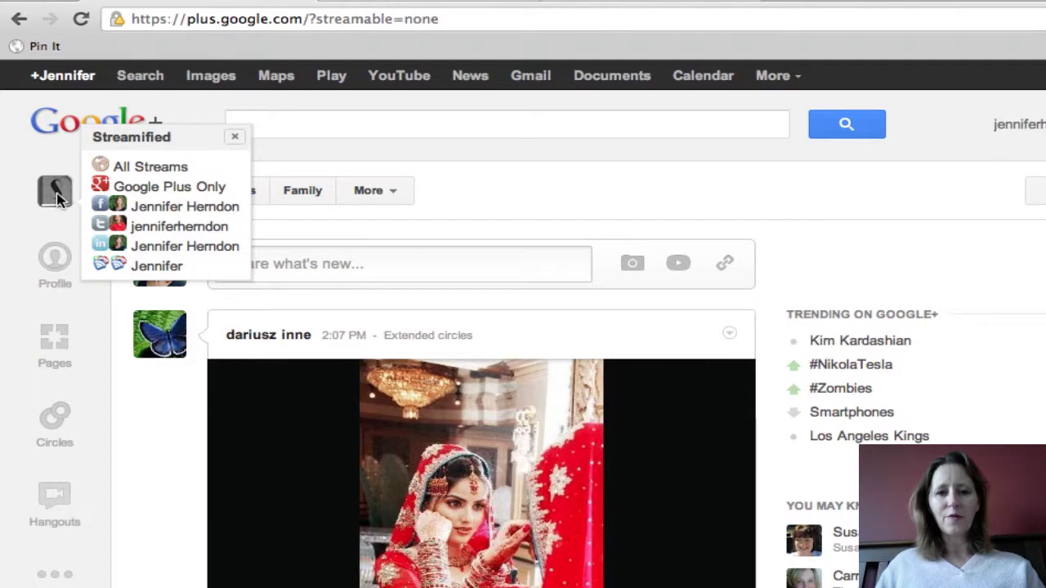
pyautogui.click(56, 201)
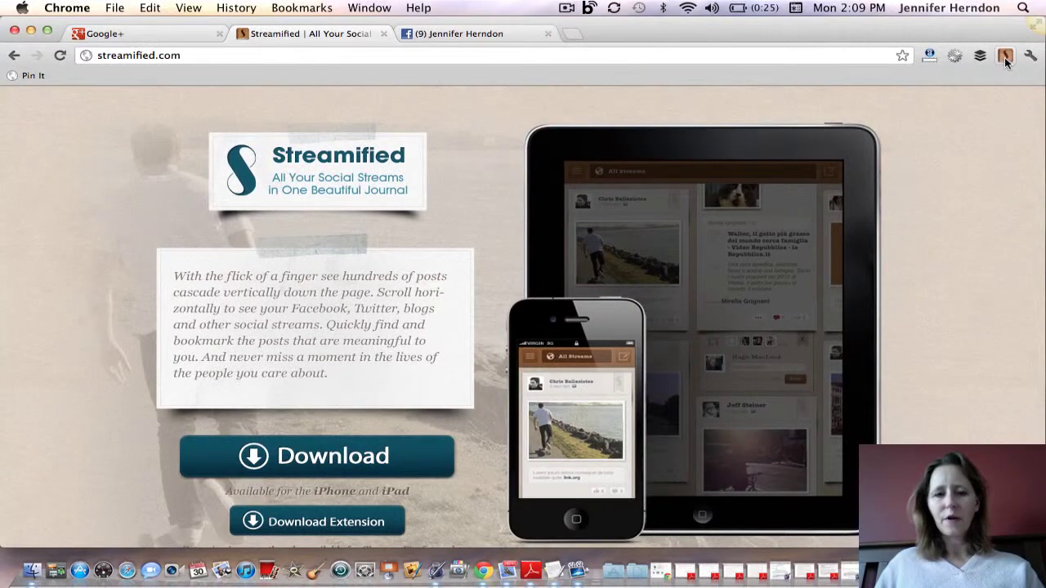
pyautogui.click(1005, 57)
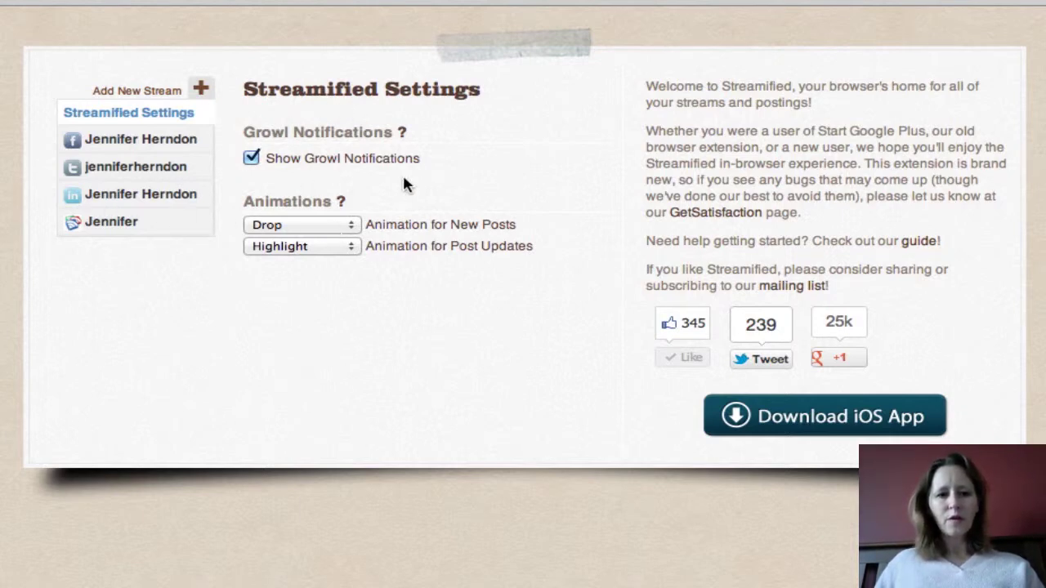
# - Keep Growl notifications on and view the Facebook stream settings: News Feed checked, Wall unchecked
pyautogui.click(253, 159)
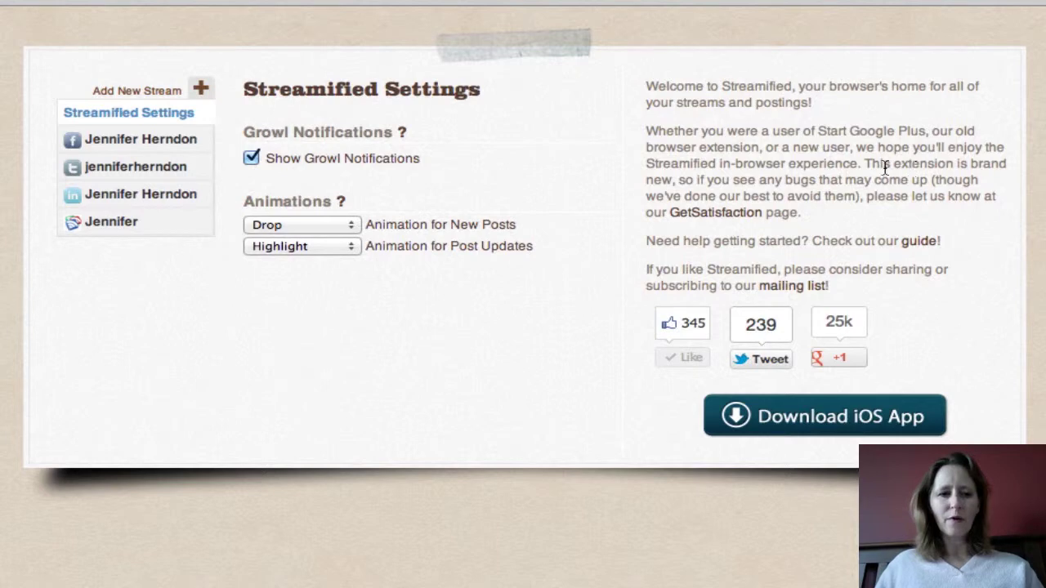
pyautogui.click(141, 140)
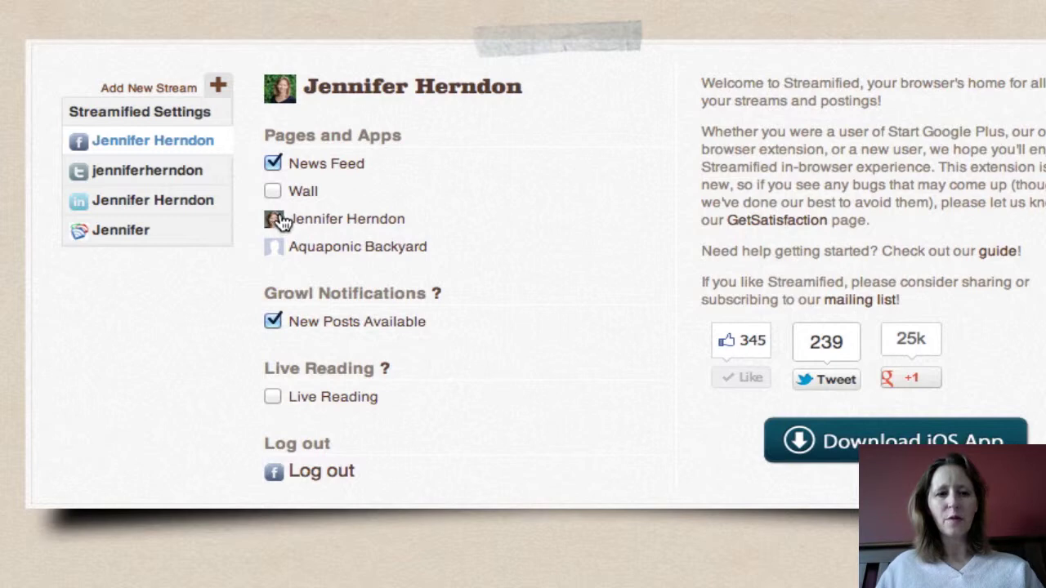
# - Show the Twitter stream's lists: only YCD Inner Circle and inspirational tweeters are included
pyautogui.click(163, 171)
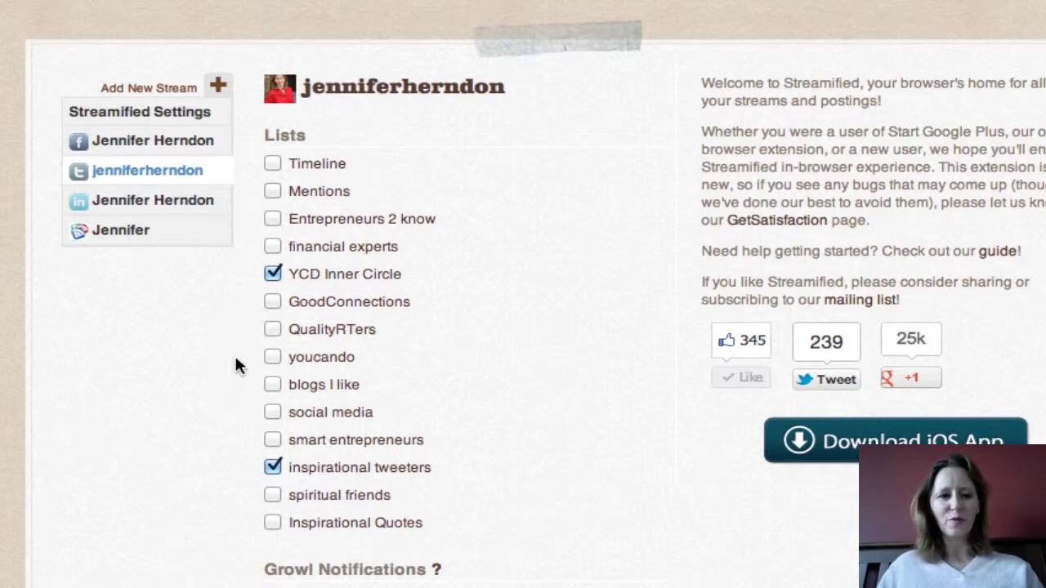
# - Select the LinkedIn stream and uncheck its New Posts Available Growl notification
pyautogui.click(176, 202)
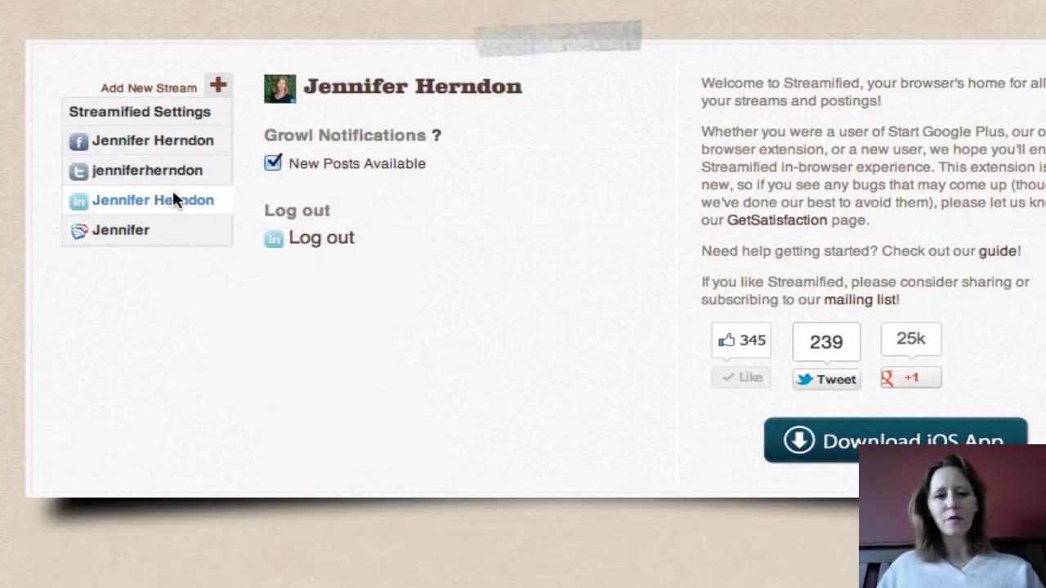
pyautogui.click(281, 164)
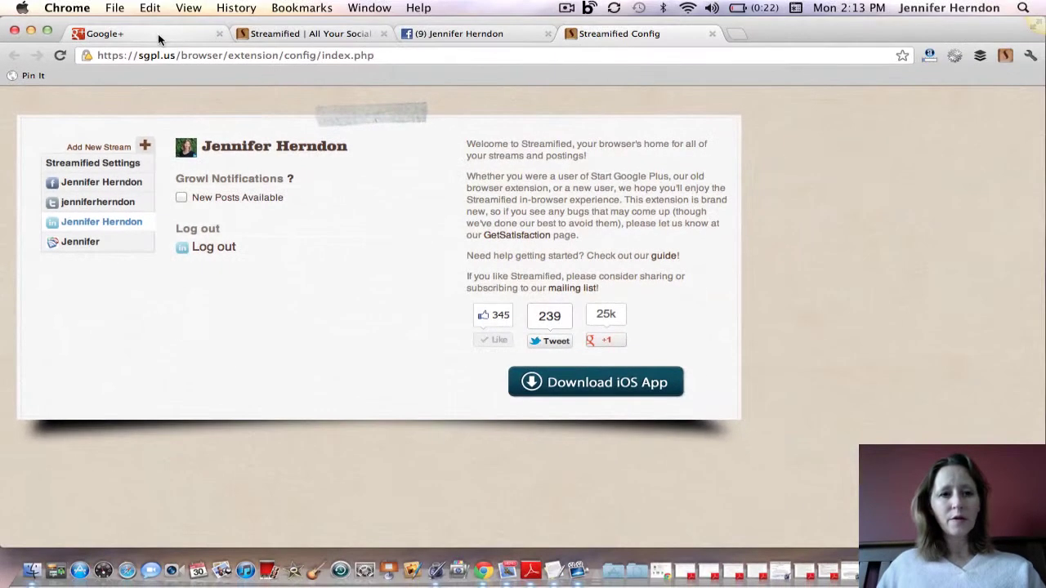
# - Start a new Google+ post, toggle Streamified sharing to the first Facebook account, and type 'Testing Streamified.'
pyautogui.click(157, 33)
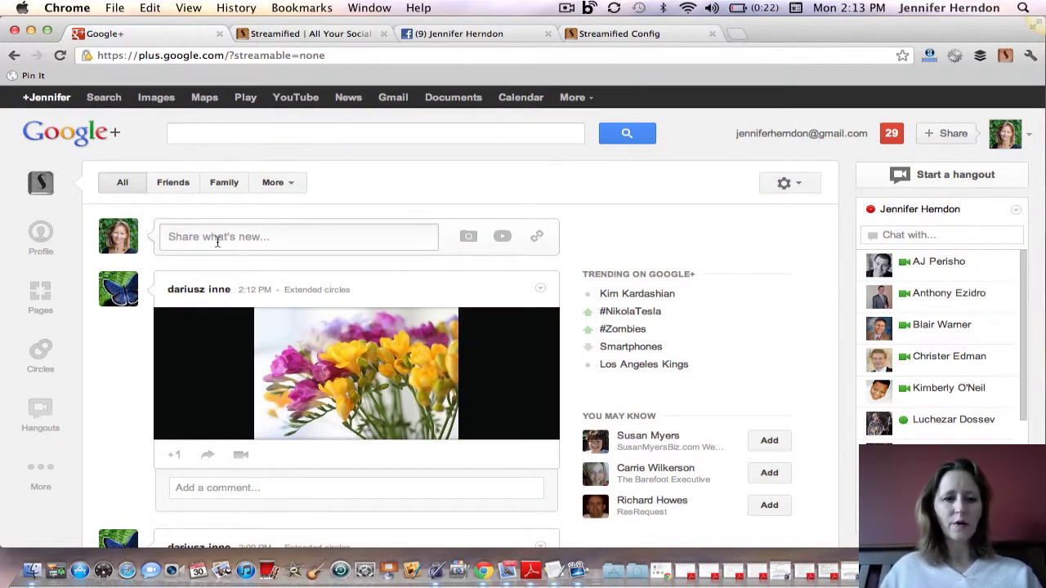
pyautogui.click(174, 236)
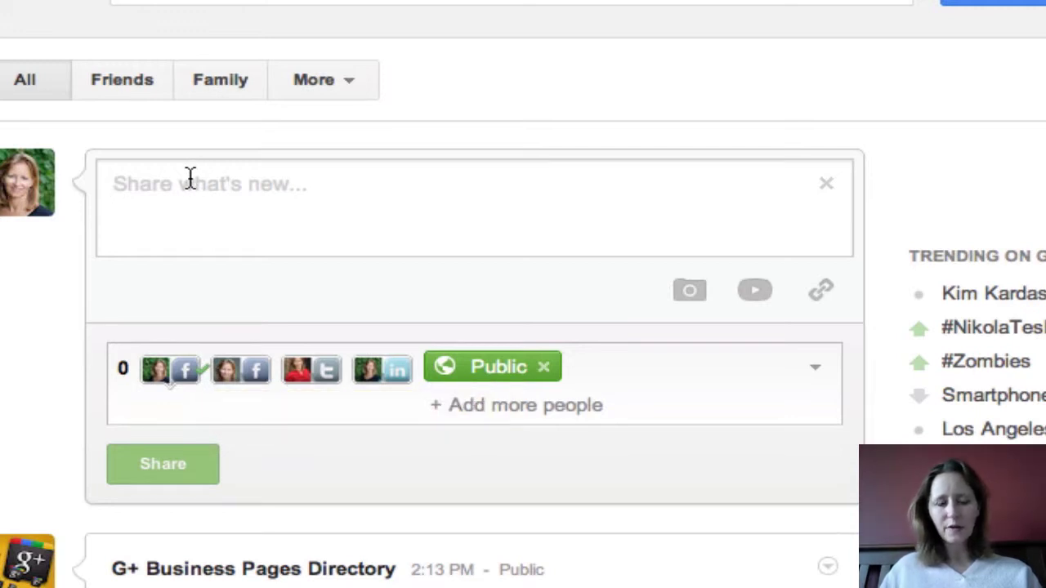
pyautogui.click(185, 391)
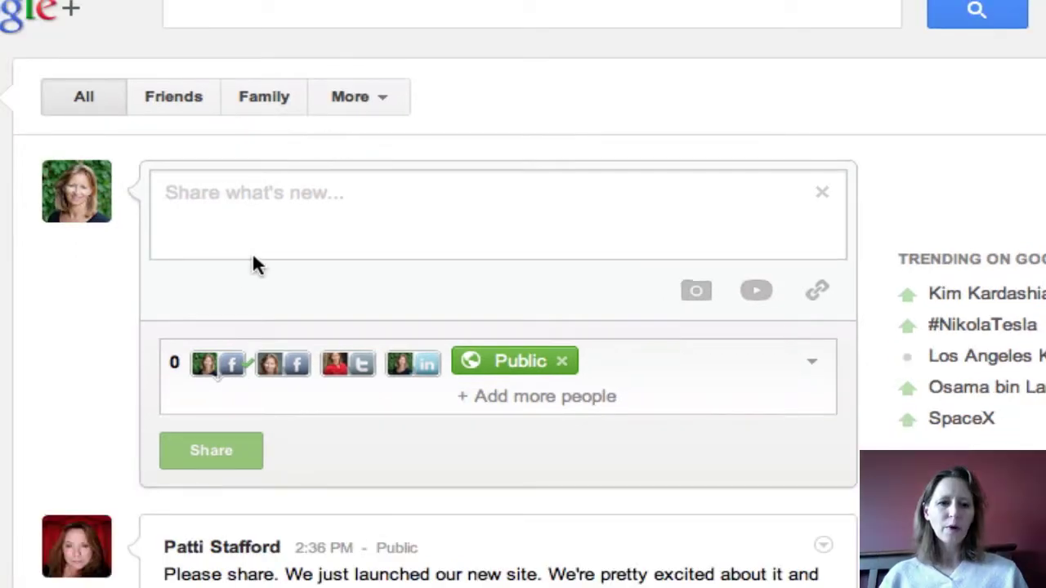
pyautogui.click(170, 196)
pyautogui.write('Te')
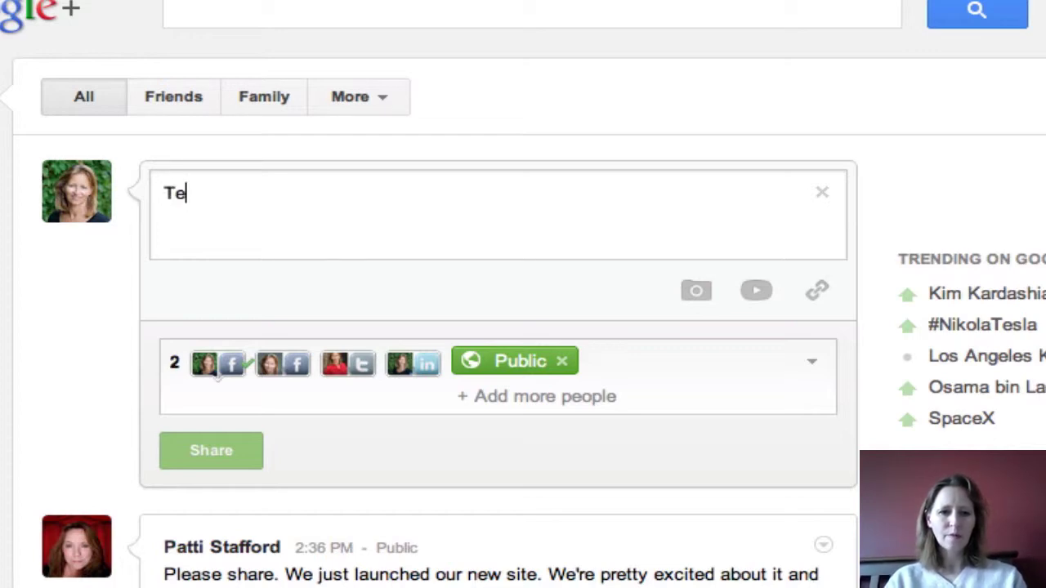
pyautogui.write('sting')
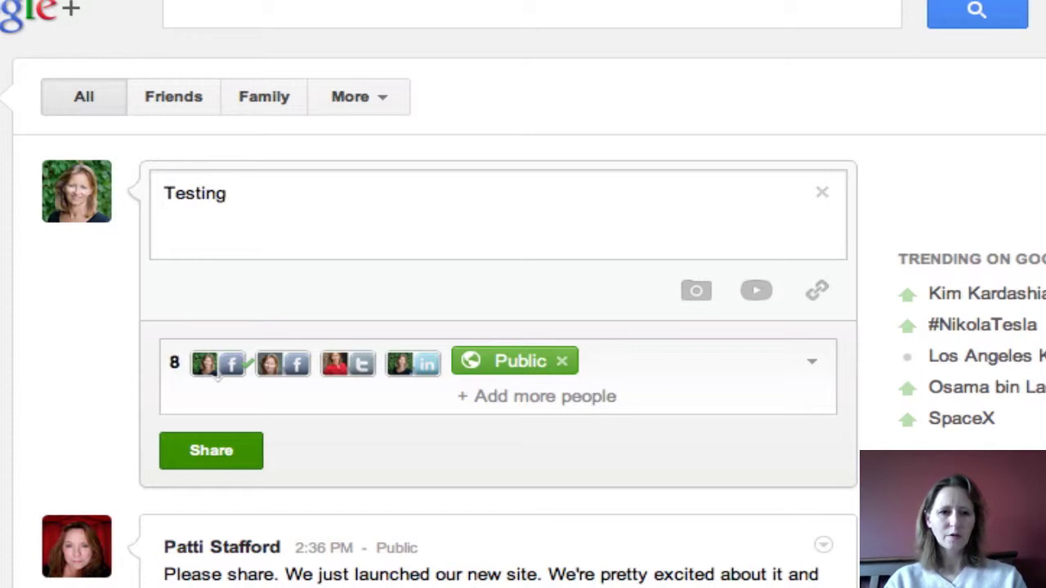
pyautogui.write(' Strea')
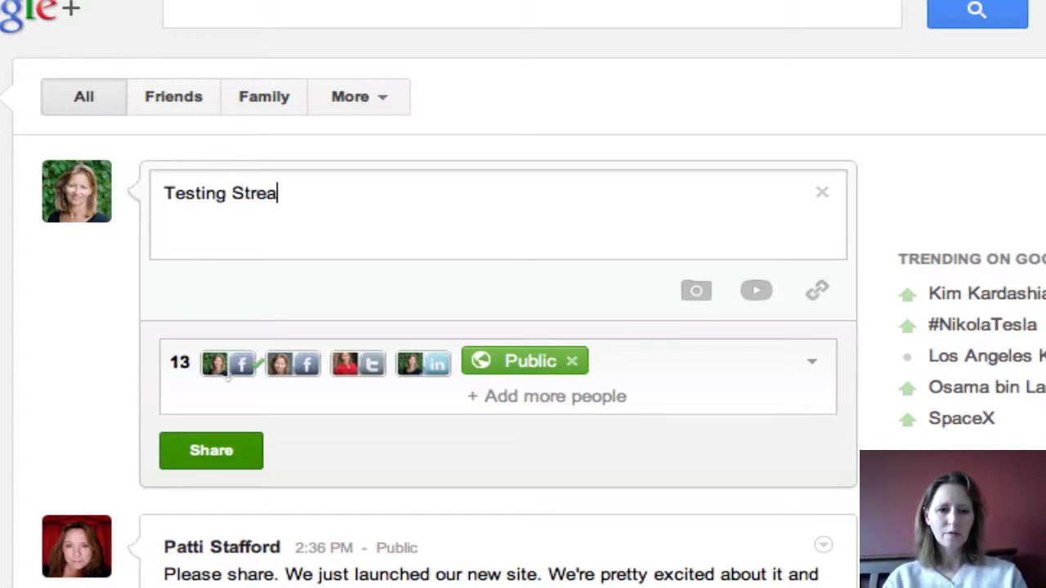
pyautogui.write('mified')
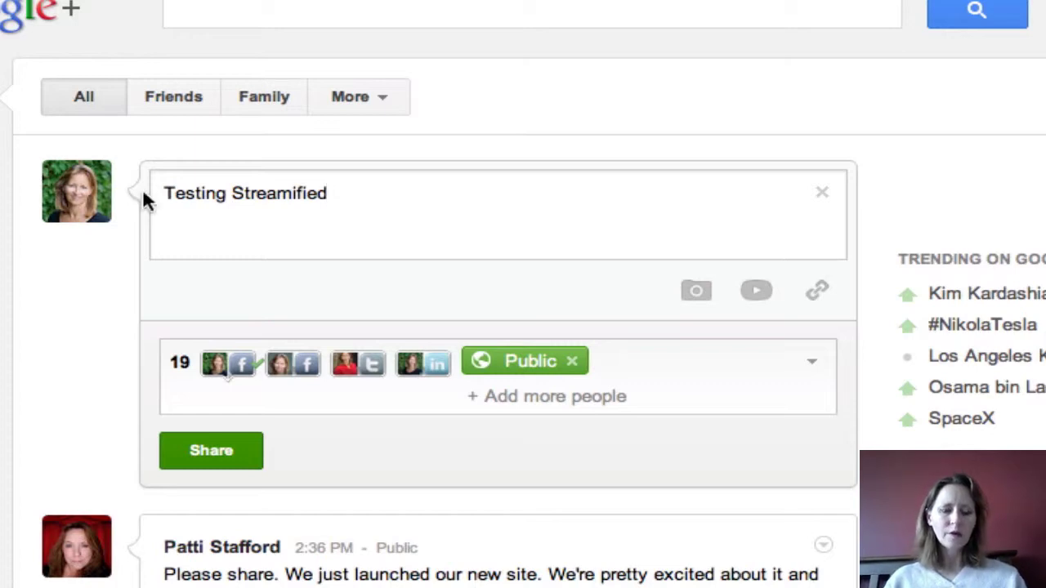
pyautogui.write('.')
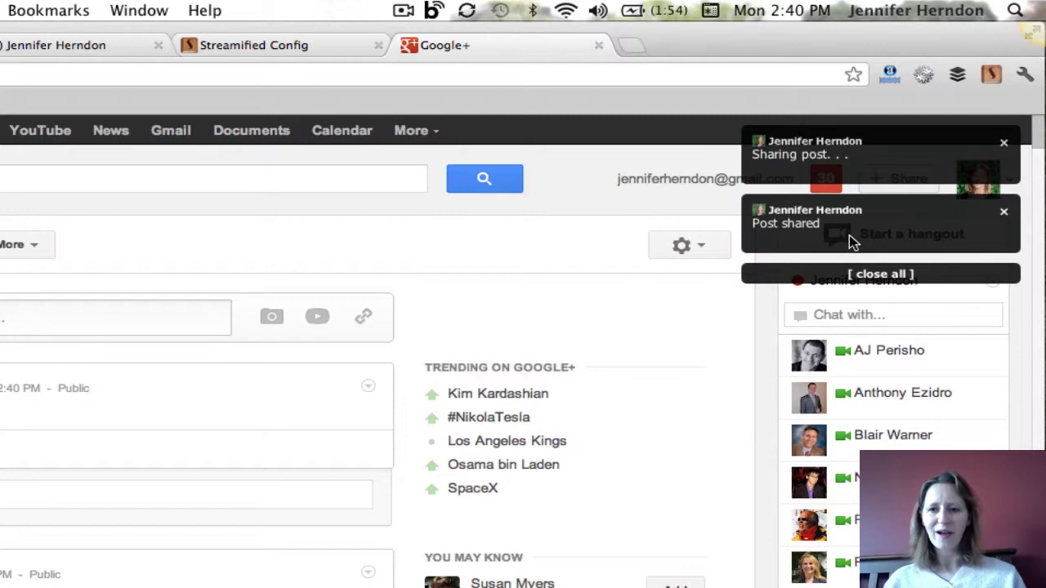
# - Dismiss all the Chrome sharing notification popups with '[ close all ]'
pyautogui.click(869, 275)
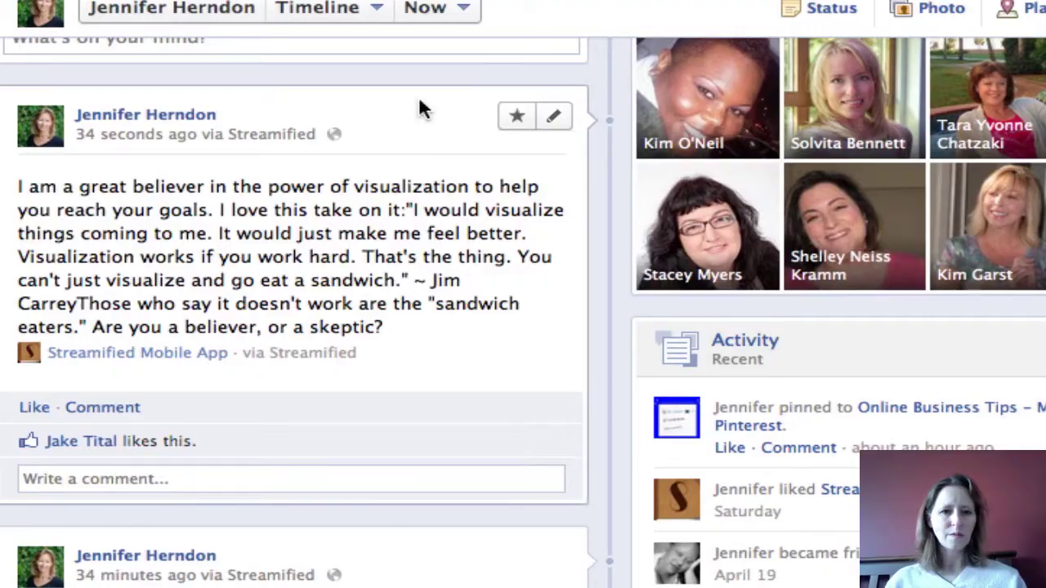
# - Scroll the Facebook timeline down until the 'Testing Streamified.' post via Streamified appears
pyautogui.scroll(5, 420, 106)
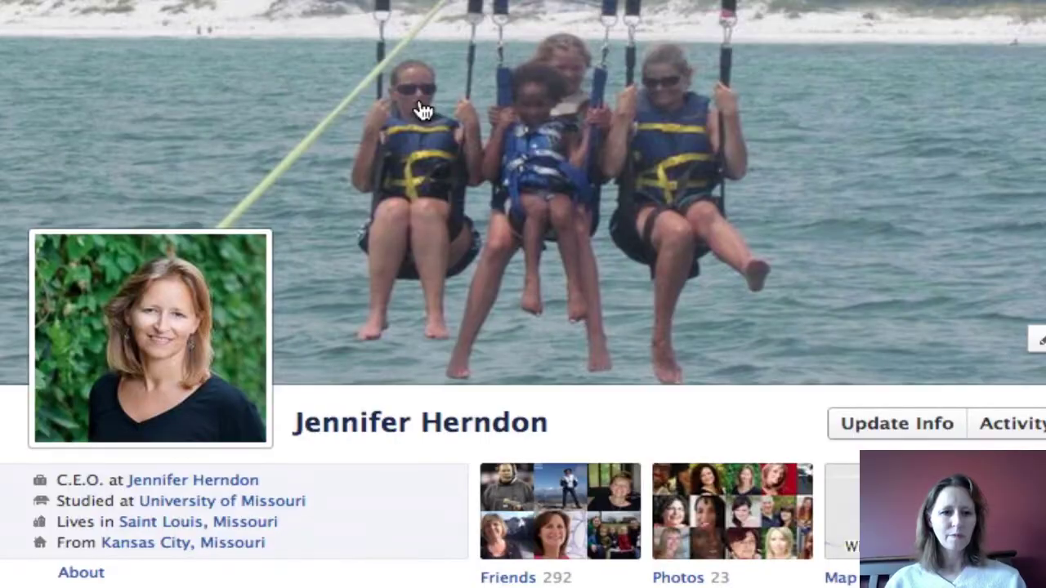
pyautogui.scroll(-6, 420, 108)
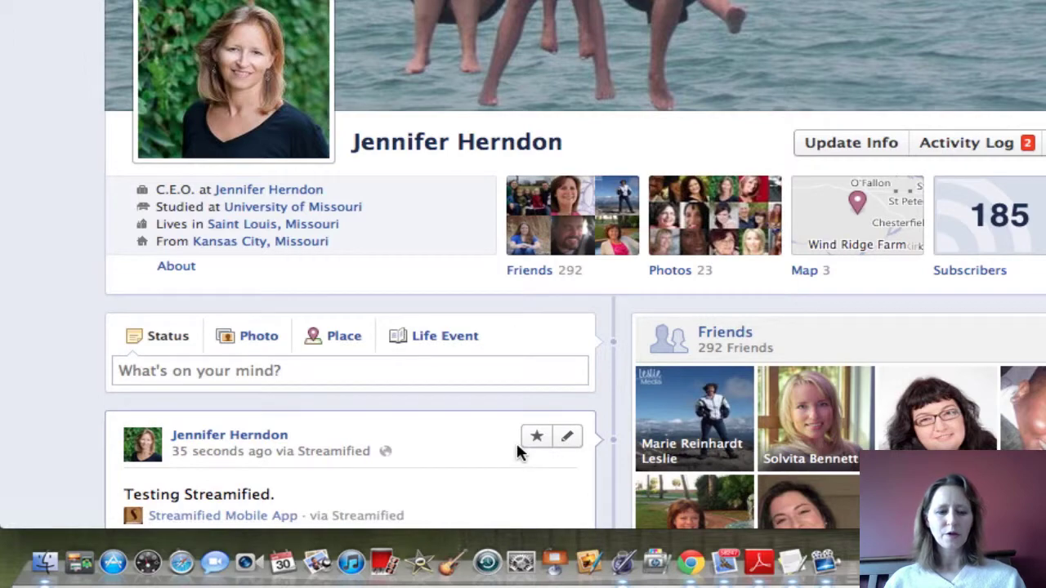
pyautogui.scroll(-3, 518, 443)
pyautogui.scroll(-1, 518, 448)
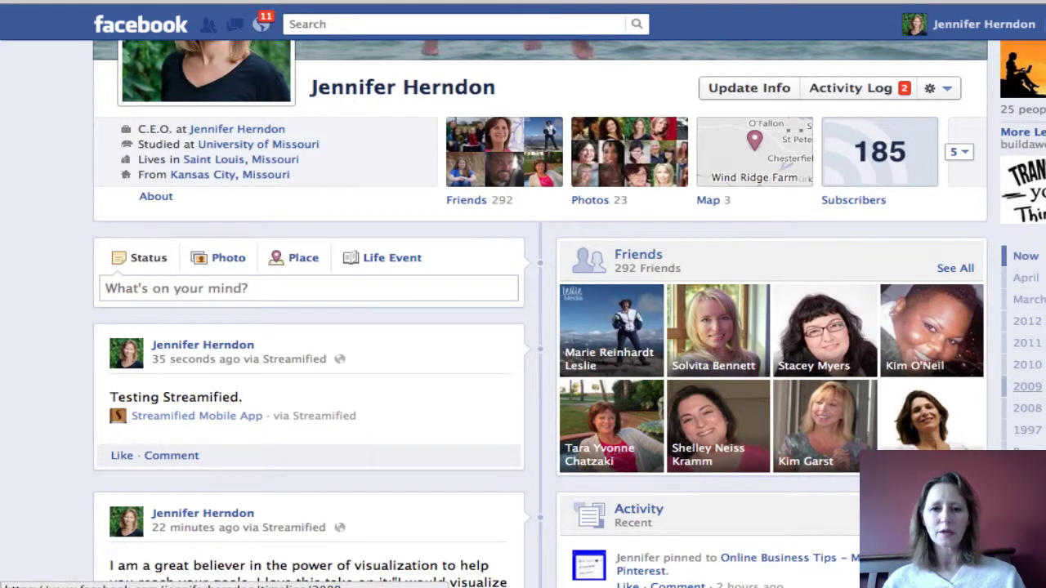
pyautogui.scroll(-2, 1027, 381)
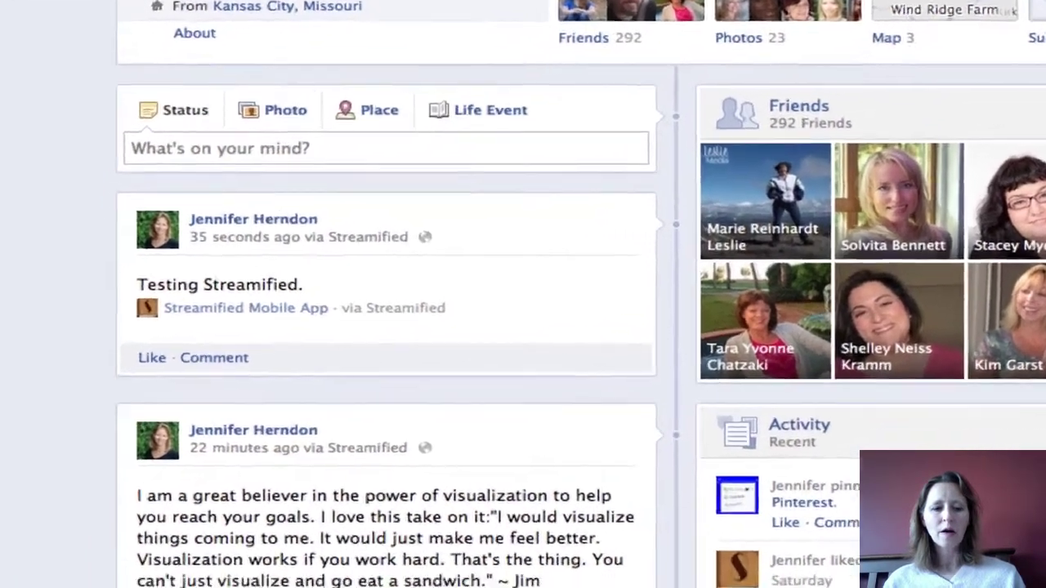
pyautogui.scroll(-3, 581, 295)
pyautogui.scroll(-2, 827, 336)
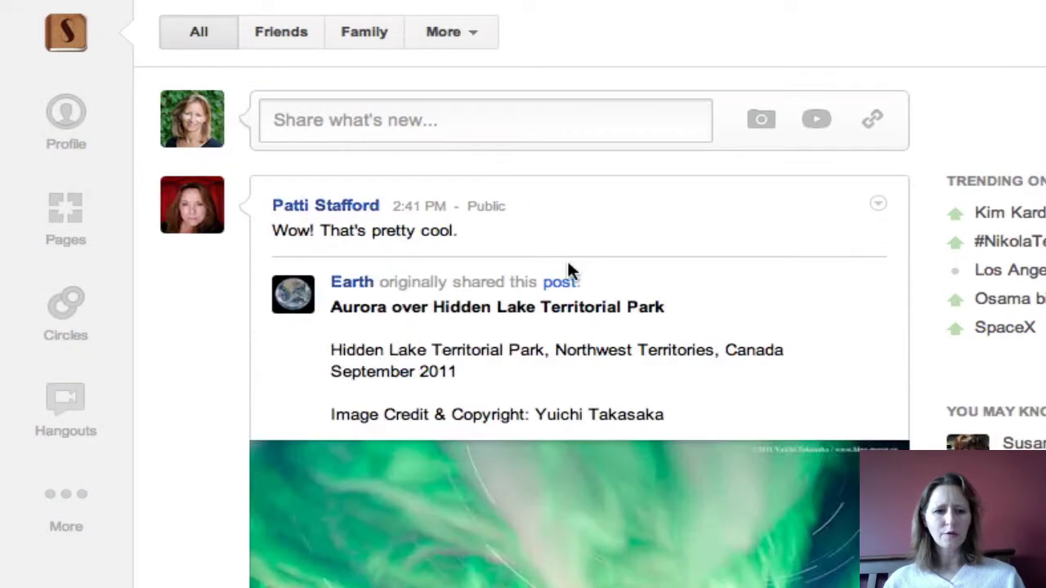
# - Scroll the Google+ stream down to the 2:19 PM visualization quote post below 'Testing Streamified.'
pyautogui.scroll(-10, 567, 271)
pyautogui.scroll(-20, 558, 275)
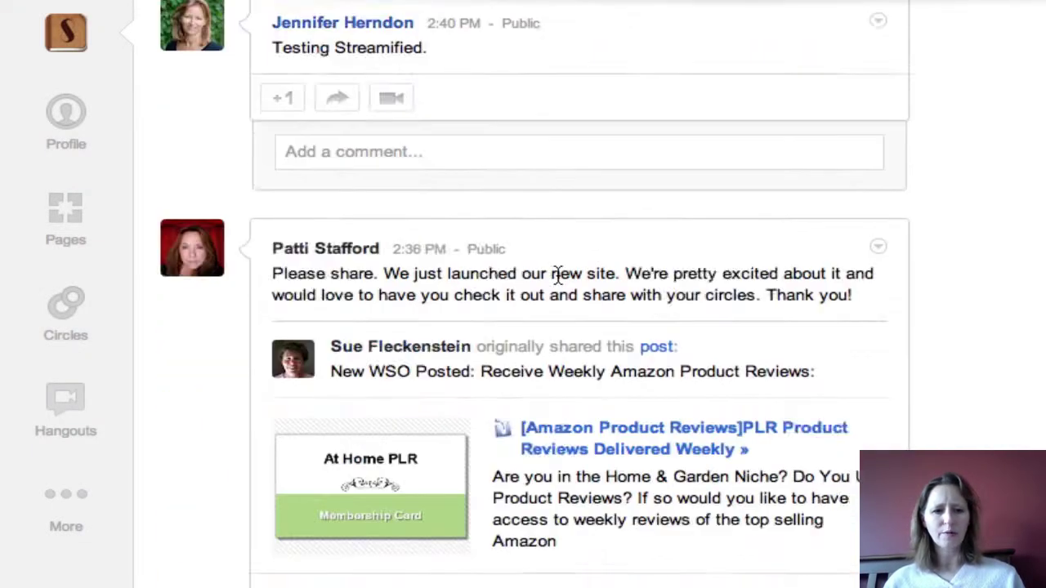
pyautogui.scroll(-15, 559, 281)
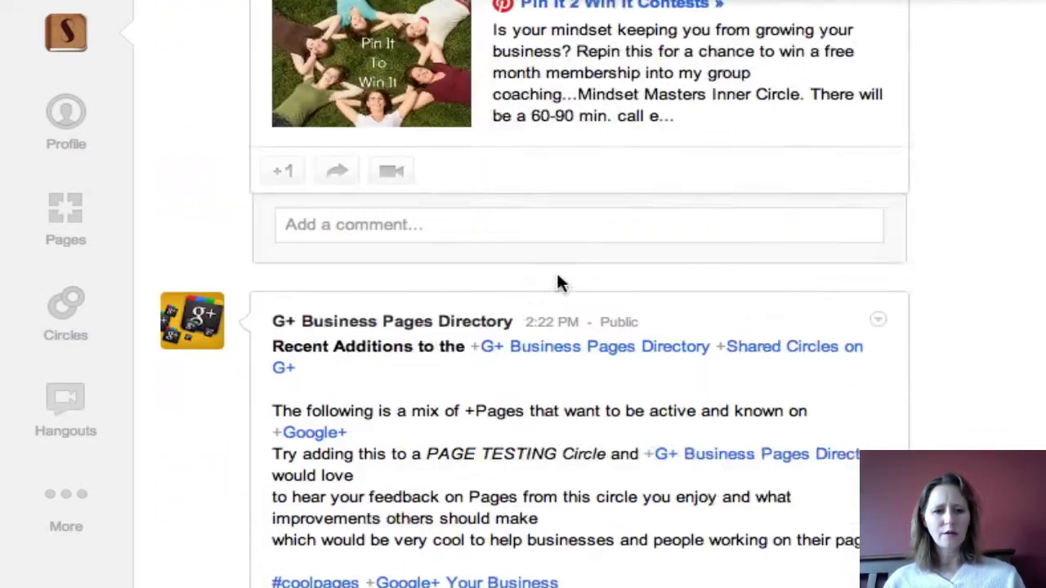
pyautogui.scroll(-5, 558, 278)
pyautogui.scroll(3, 557, 280)
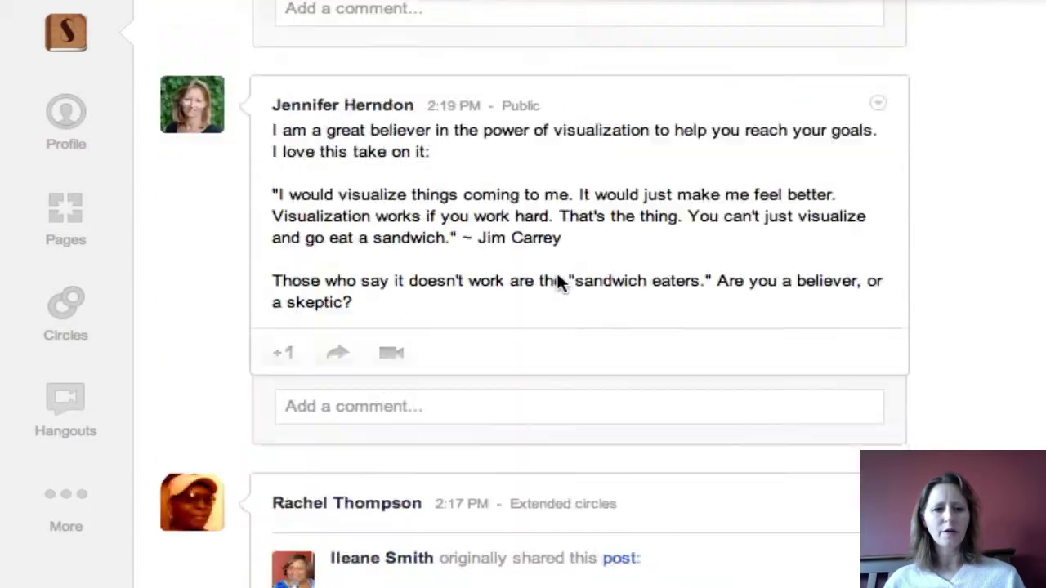